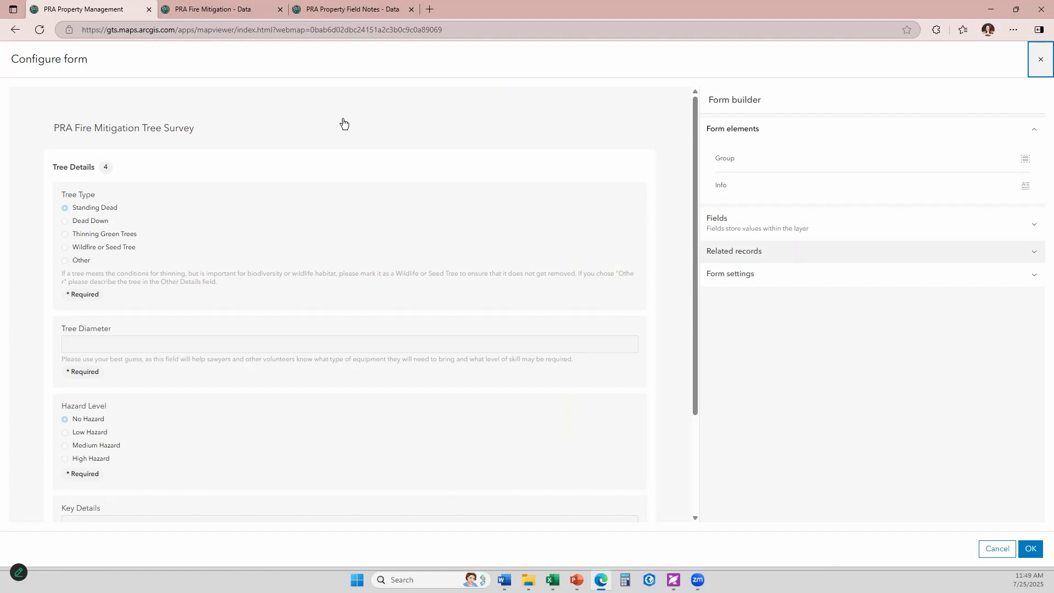
Review the PRA Fire Mitigation Tree Survey form and its available fields, and close the form without changes
{"action": "scroll", "coordinate": [305, 180], "scroll_direction": "down", "scroll_amount": 2}
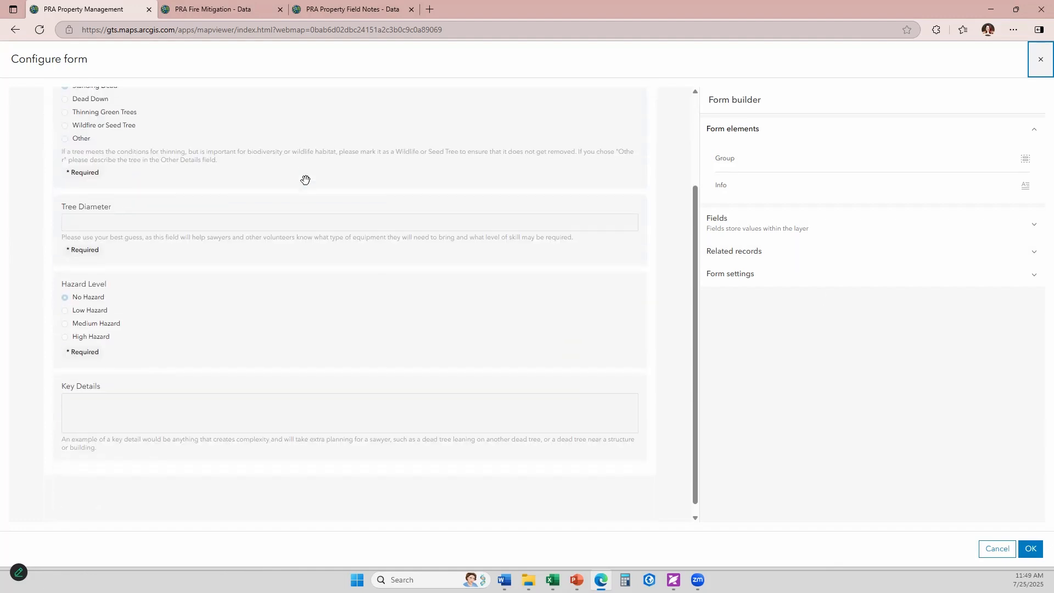
{"action": "scroll", "coordinate": [131, 268], "scroll_direction": "up", "scroll_amount": 2}
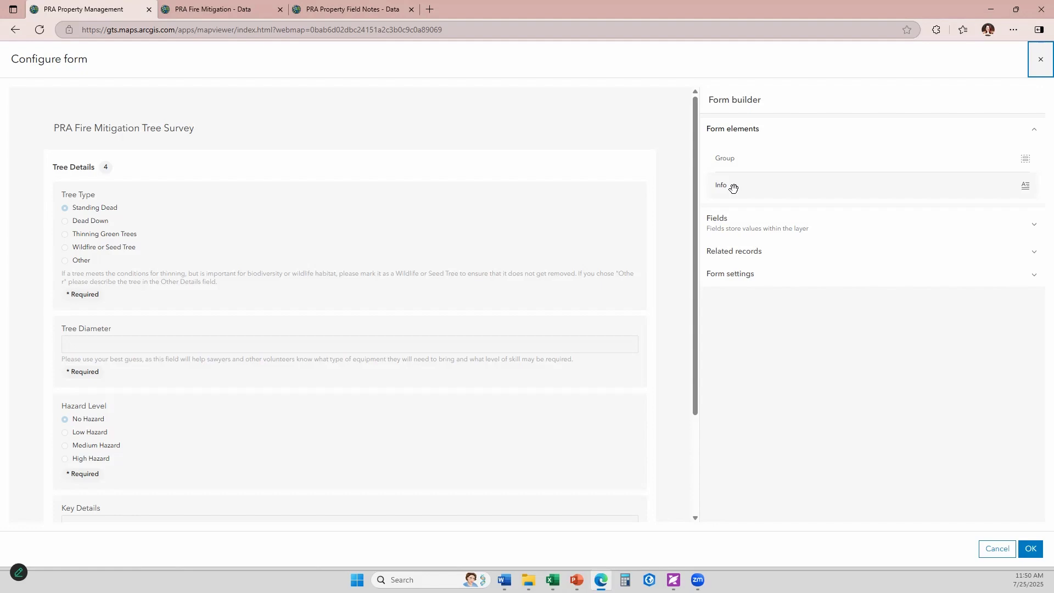
{"action": "left_click", "coordinate": [795, 231]}
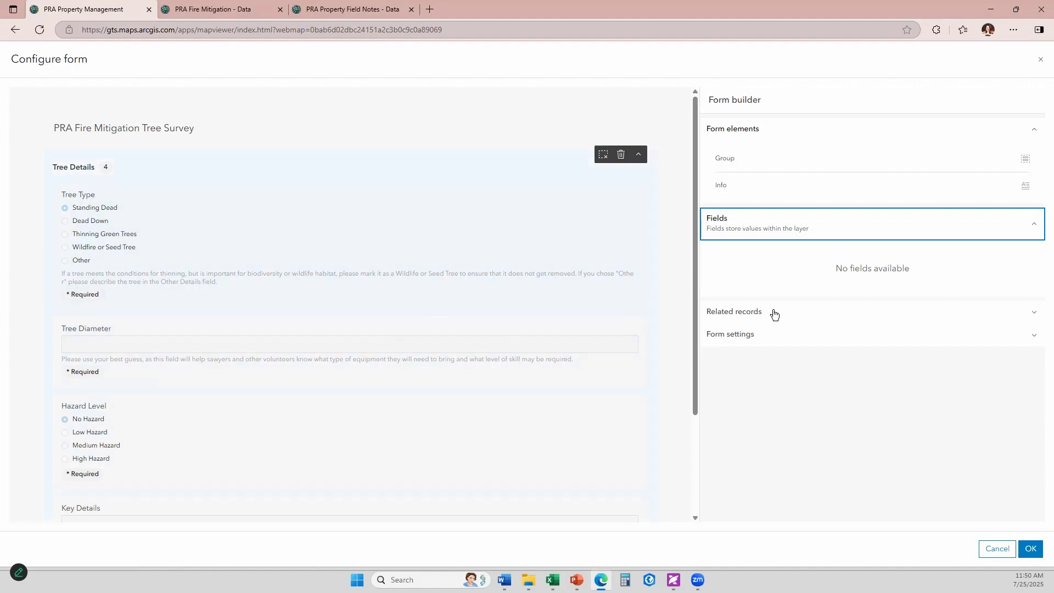
{"action": "left_click", "coordinate": [998, 550]}
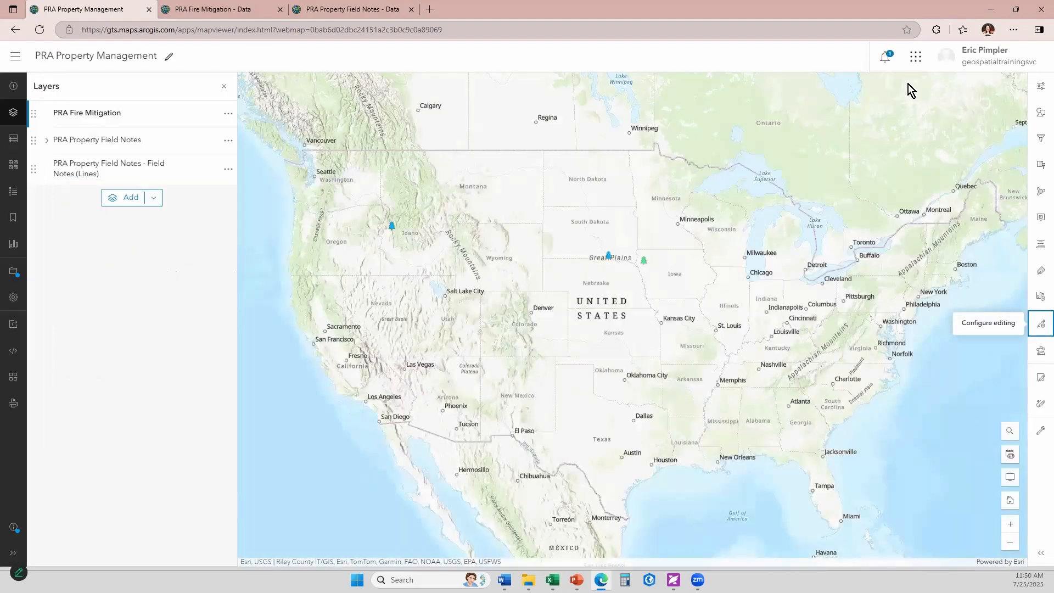
Switch to Field Maps Designer and open the PRA Property Management map
{"action": "left_click", "coordinate": [916, 57]}
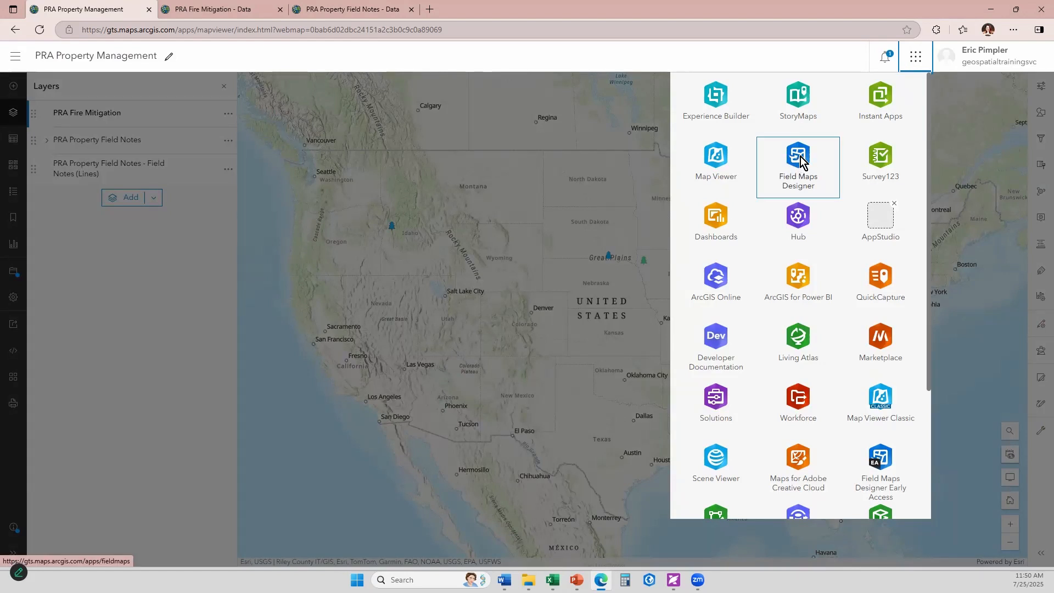
{"action": "left_click", "coordinate": [800, 159]}
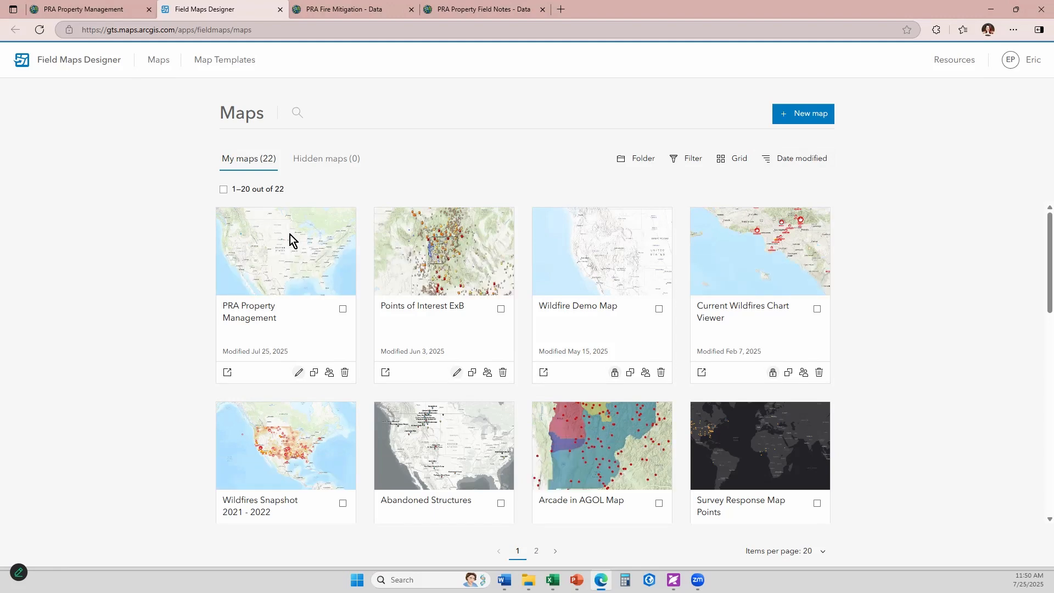
{"action": "left_click", "coordinate": [290, 235]}
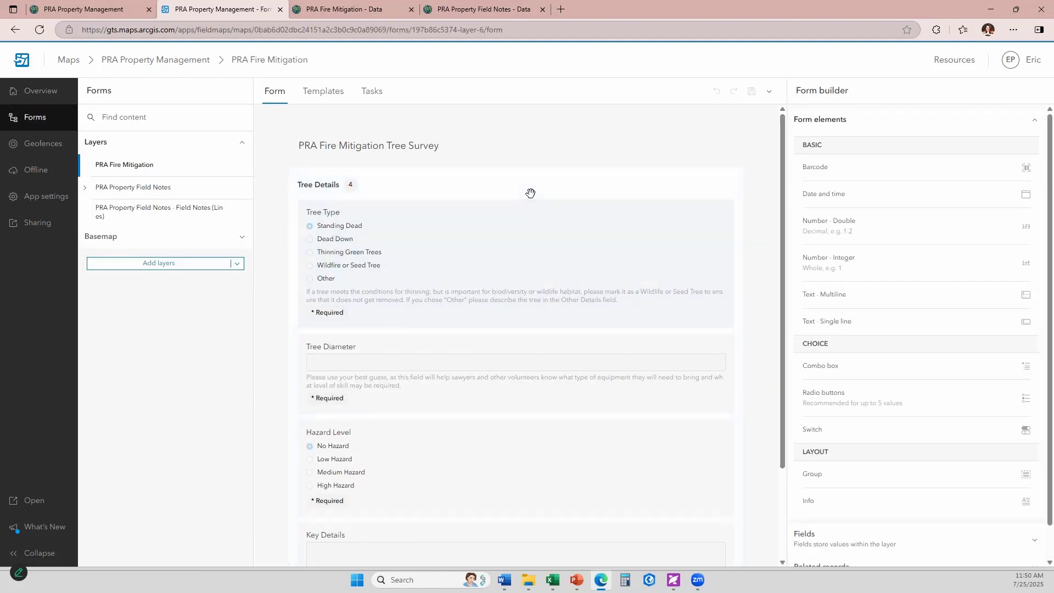
Examine the PRA Fire Mitigation Tree Survey form and the form elements available for it
{"action": "left_click", "coordinate": [539, 228]}
{"action": "scroll", "coordinate": [539, 228], "scroll_direction": "down", "scroll_amount": 2}
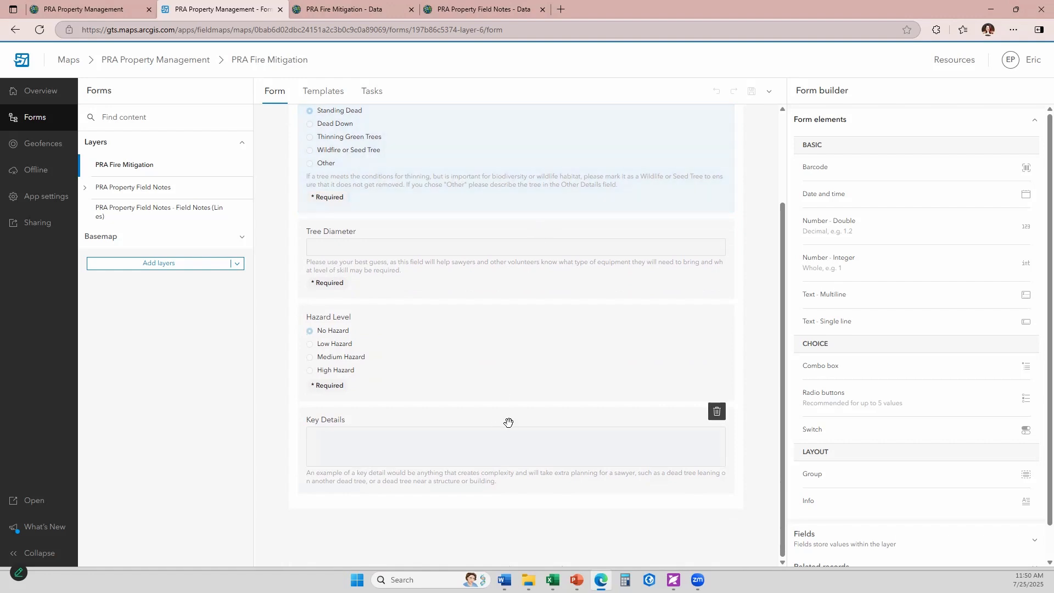
{"action": "scroll", "coordinate": [508, 423], "scroll_direction": "up", "scroll_amount": 2}
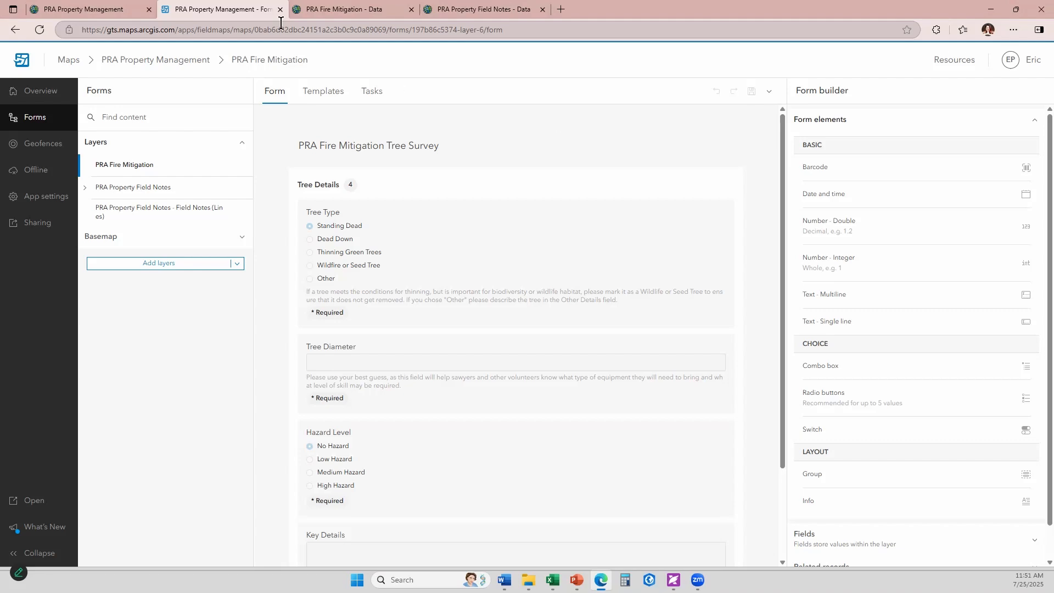
{"action": "left_click", "coordinate": [91, 9]}
{"action": "left_click", "coordinate": [218, 8]}
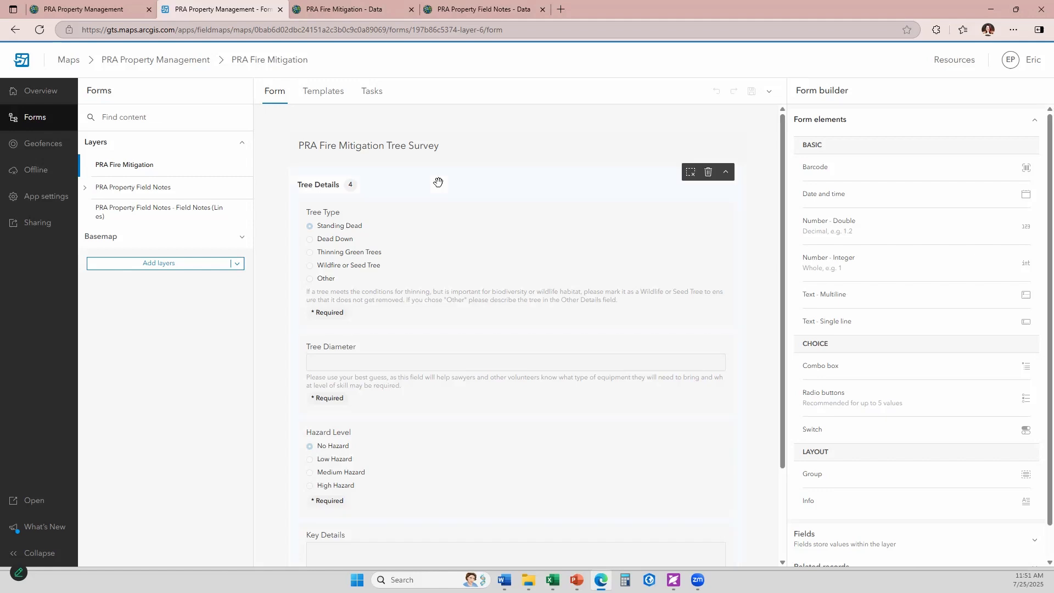
{"action": "scroll", "coordinate": [487, 275], "scroll_direction": "down", "scroll_amount": 2}
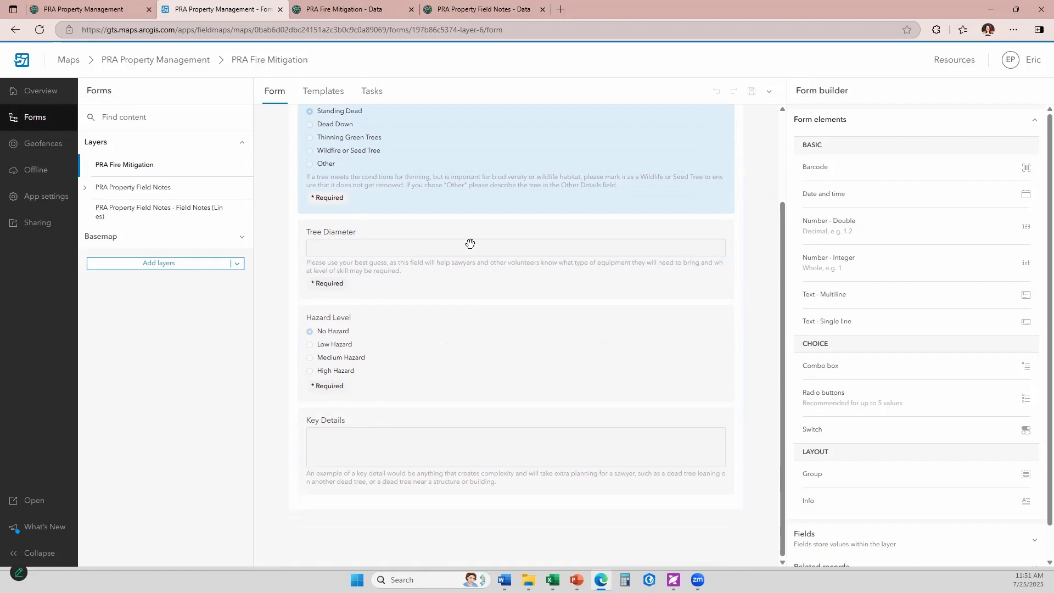
{"action": "scroll", "coordinate": [482, 323], "scroll_direction": "up", "scroll_amount": 2}
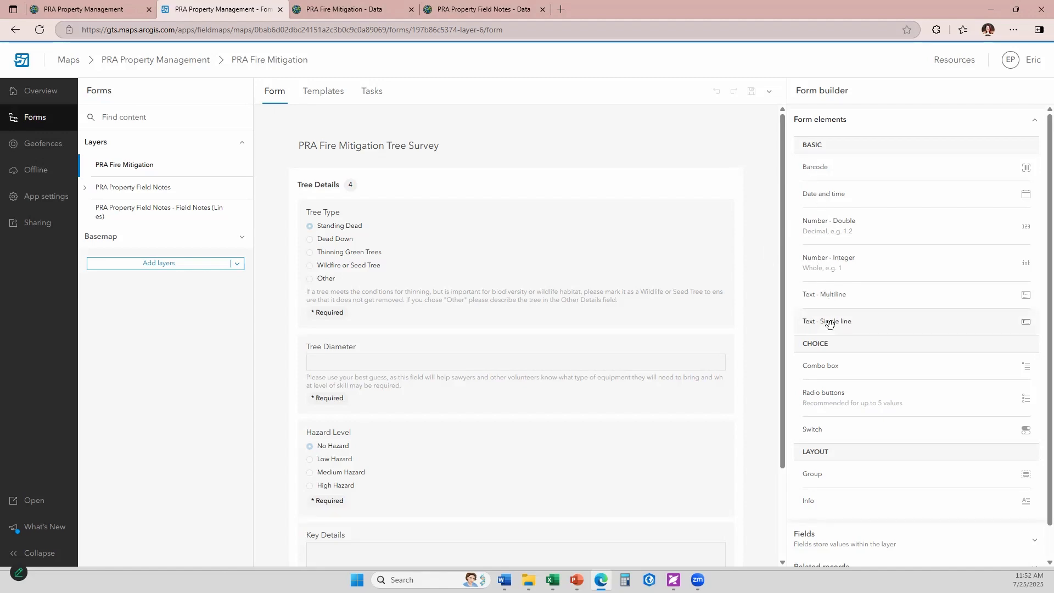
{"action": "scroll", "coordinate": [857, 447], "scroll_direction": "down", "scroll_amount": 1}
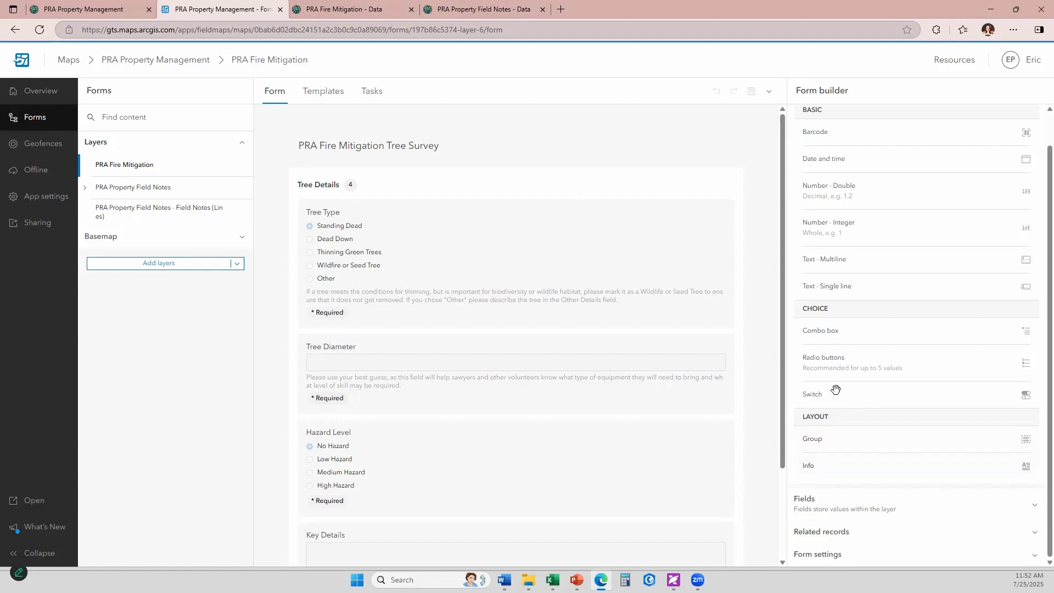
{"action": "scroll", "coordinate": [856, 329], "scroll_direction": "up", "scroll_amount": 1}
{"action": "scroll", "coordinate": [857, 329], "scroll_direction": "up", "scroll_amount": 1}
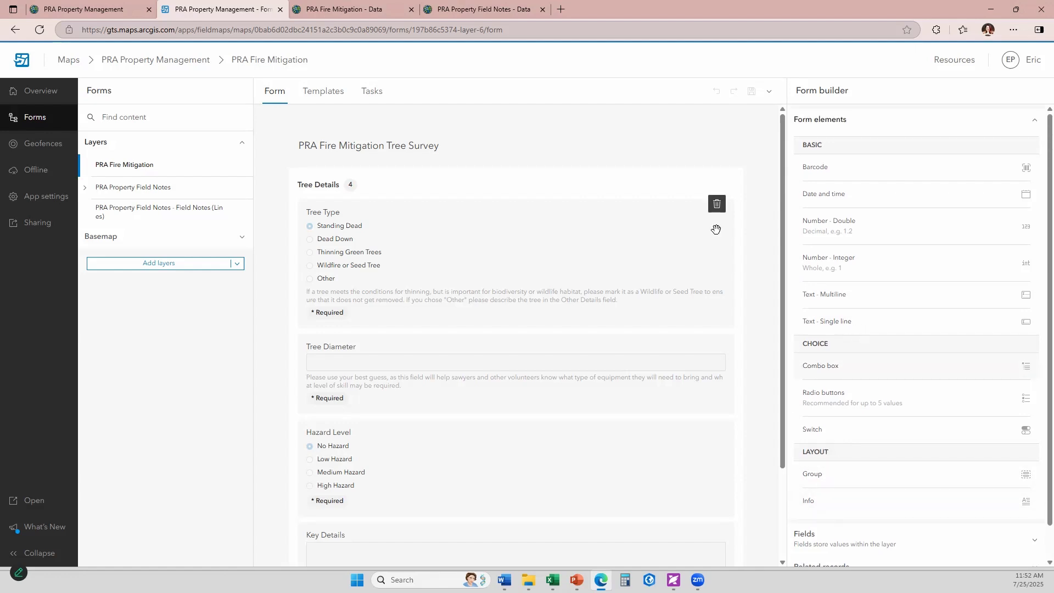
Inspect the Tree Diameter field's properties and the input types available for it
{"action": "left_click", "coordinate": [491, 353]}
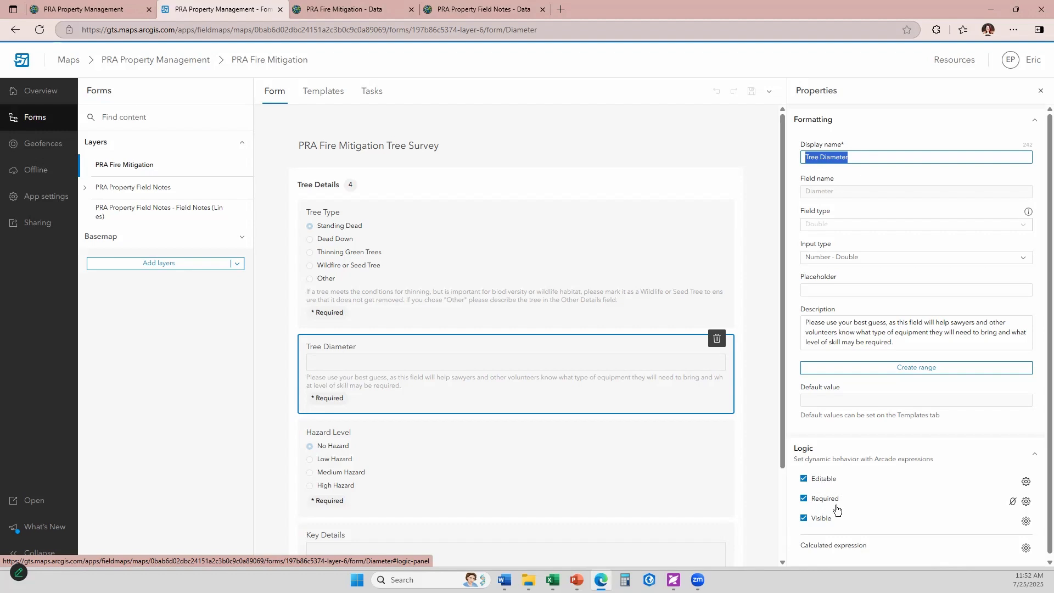
{"action": "left_click", "coordinate": [1024, 260]}
{"action": "left_click", "coordinate": [1025, 260]}
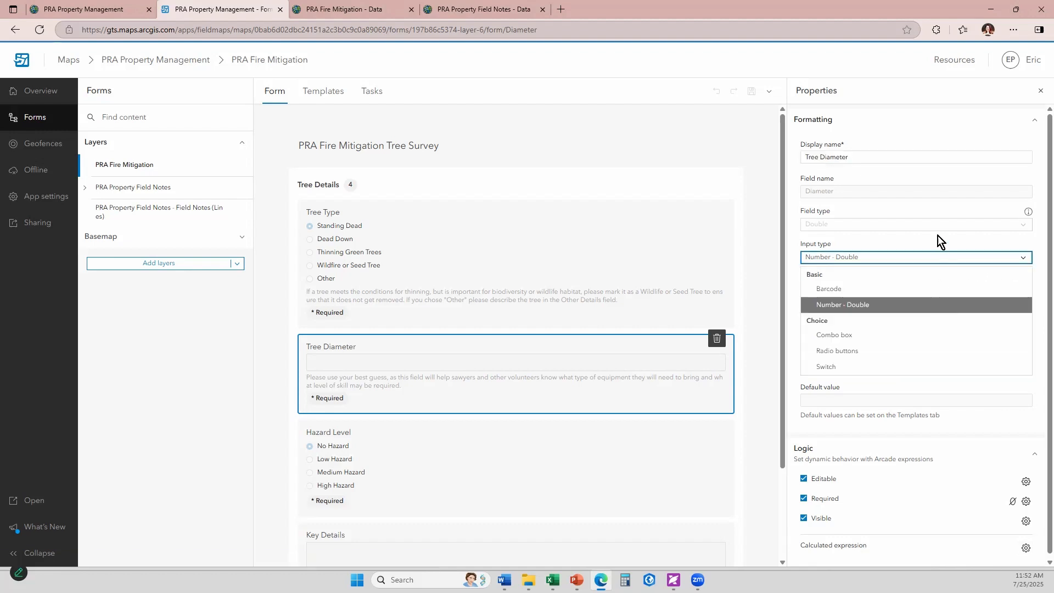
{"action": "left_click", "coordinate": [937, 240]}
{"action": "left_click", "coordinate": [1017, 261]}
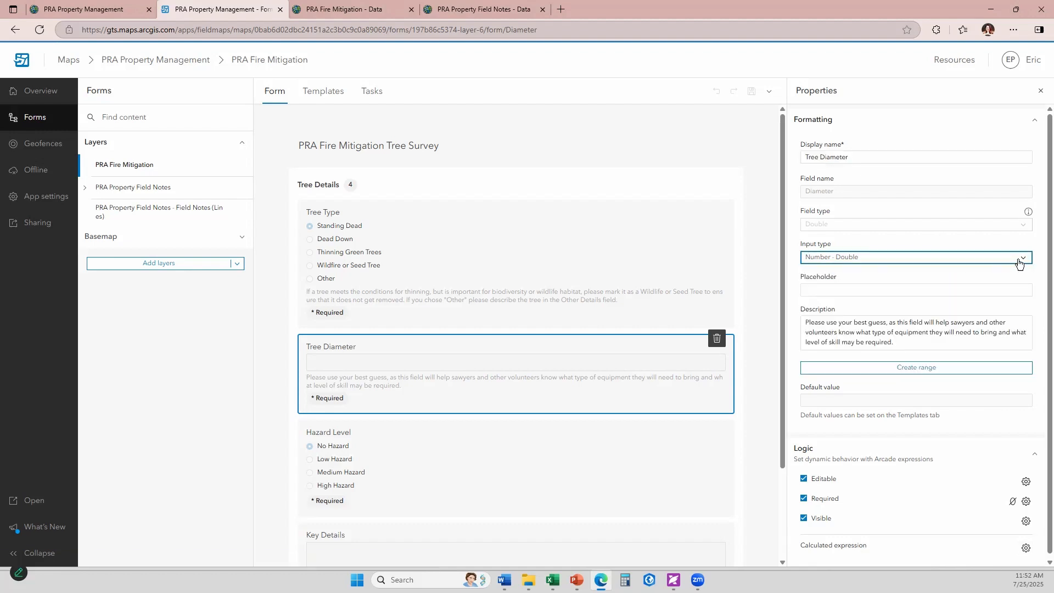
{"action": "left_click", "coordinate": [1018, 262]}
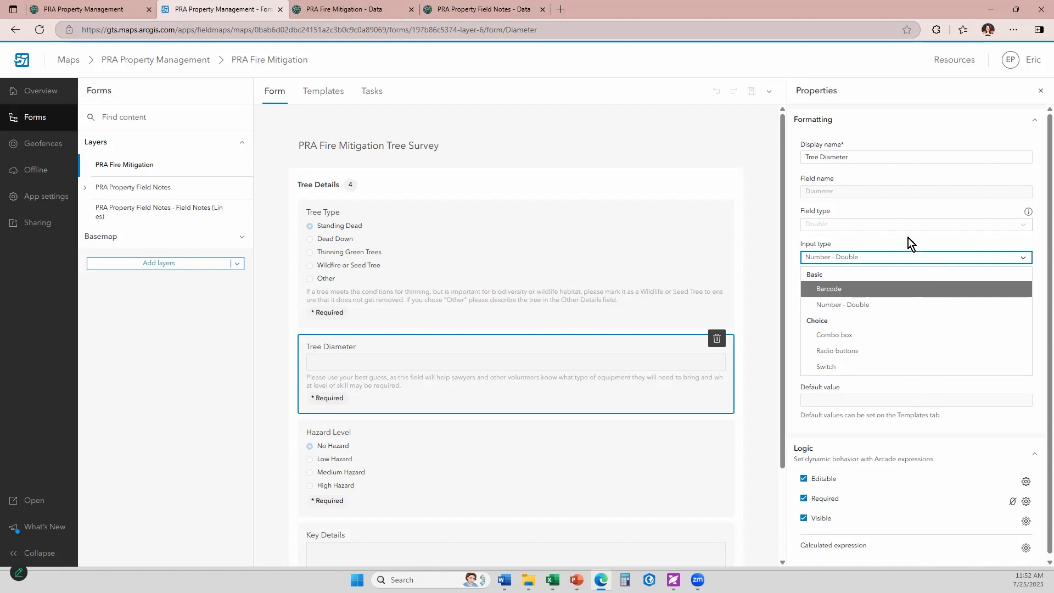
{"action": "left_click", "coordinate": [931, 239]}
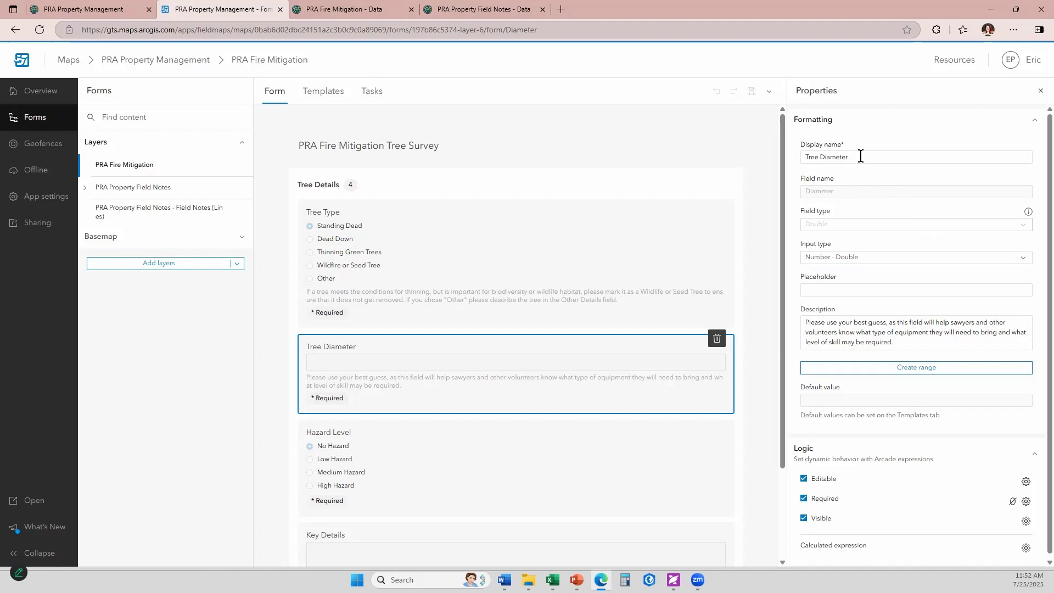
Rename the Tree Diameter field's display name to "Tree Diameter (inches)" and save the form to the map
{"action": "left_click", "coordinate": [880, 160]}
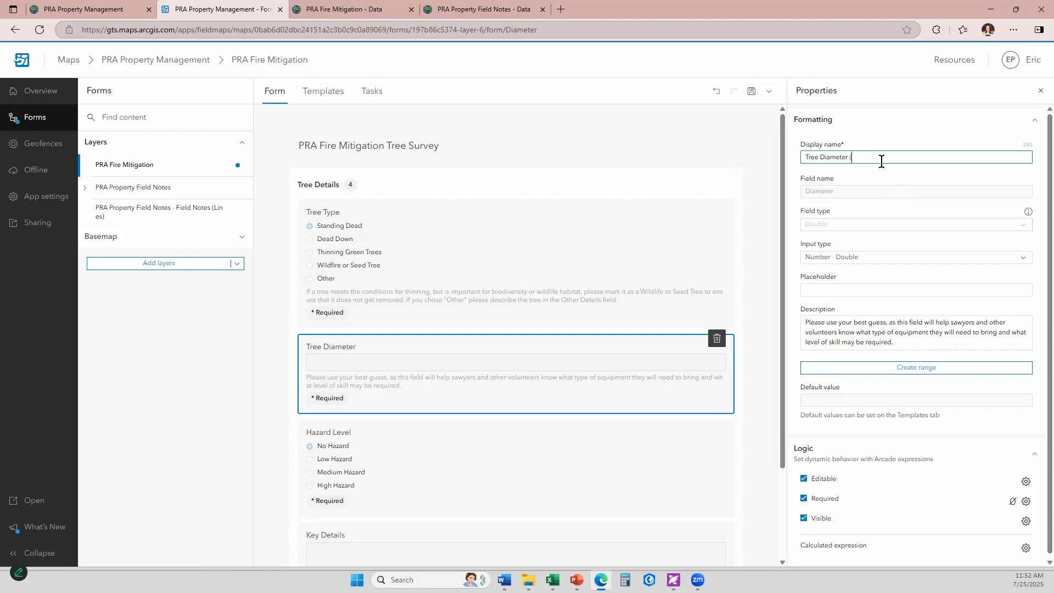
{"action": "type", "text": "(inches)"}
{"action": "left_click", "coordinate": [735, 129]}
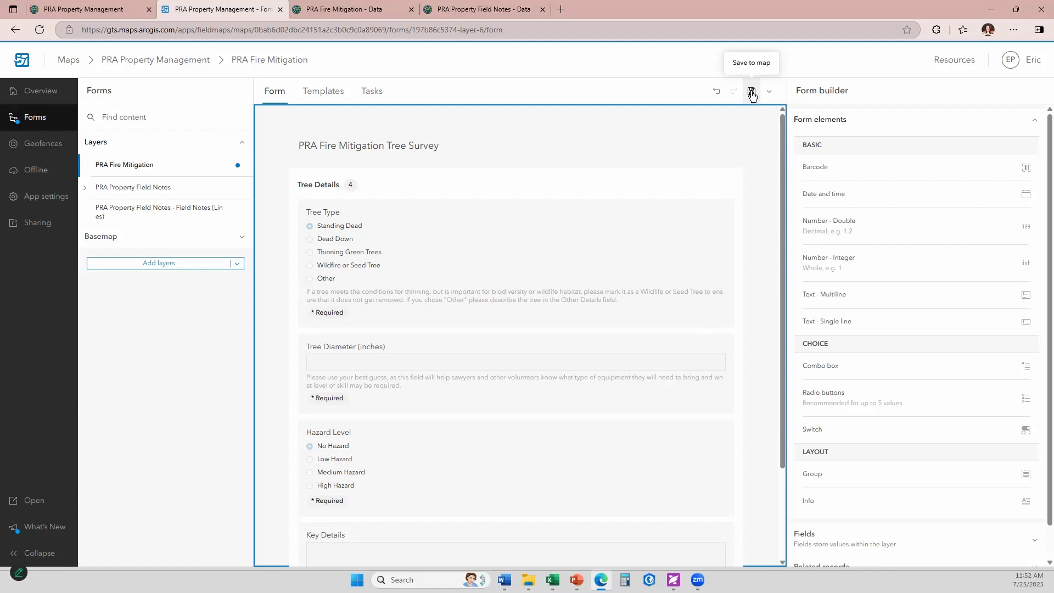
{"action": "left_click", "coordinate": [752, 93]}
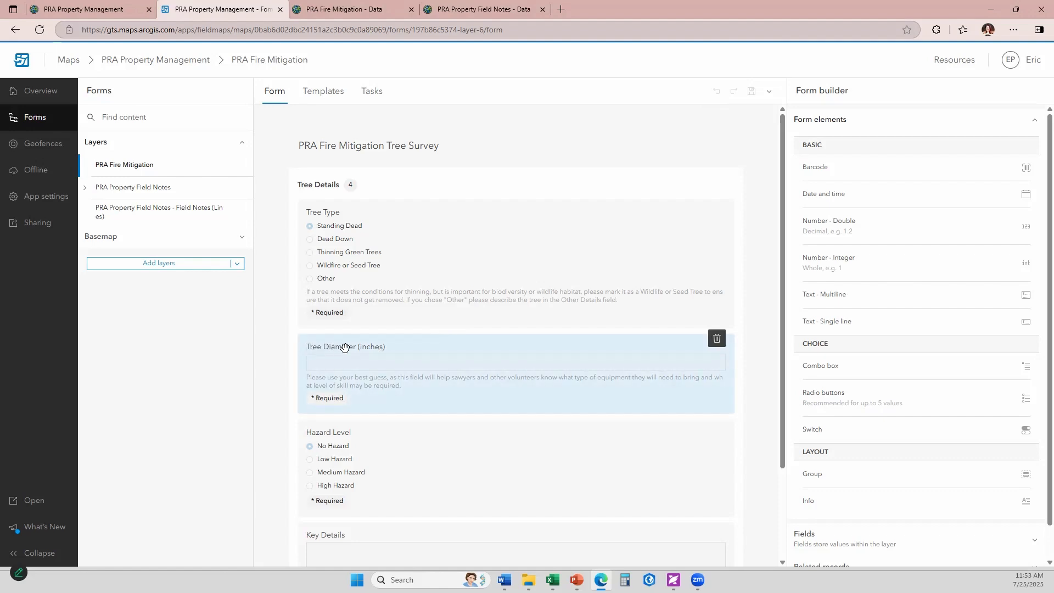
Switch to Map Viewer, reload the PRA Property Management map, and check the PRA Fire Mitigation form for the renamed diameter field
{"action": "left_click", "coordinate": [204, 60]}
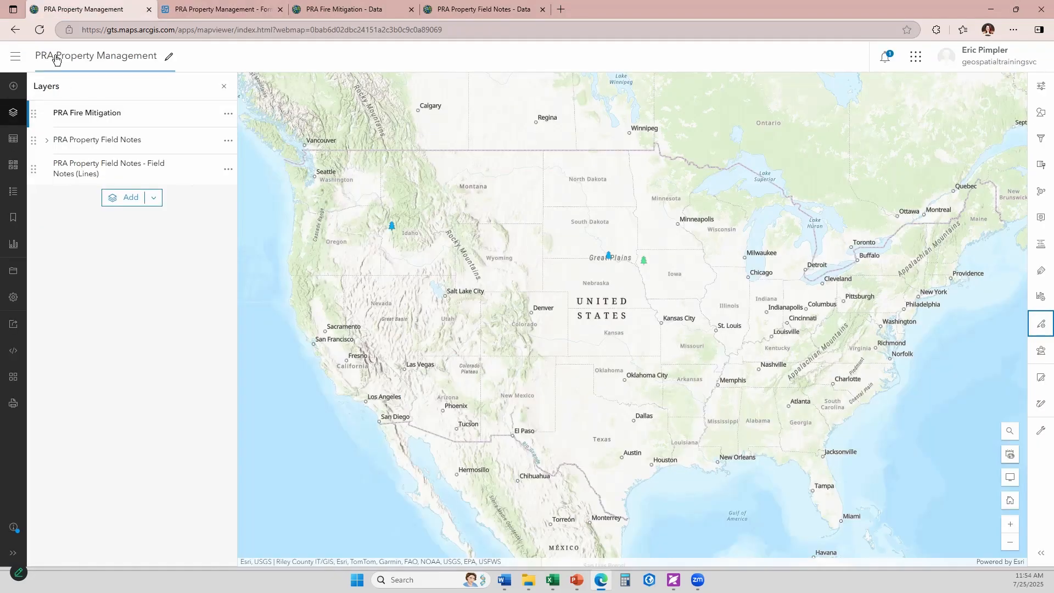
{"action": "left_click", "coordinate": [40, 29]}
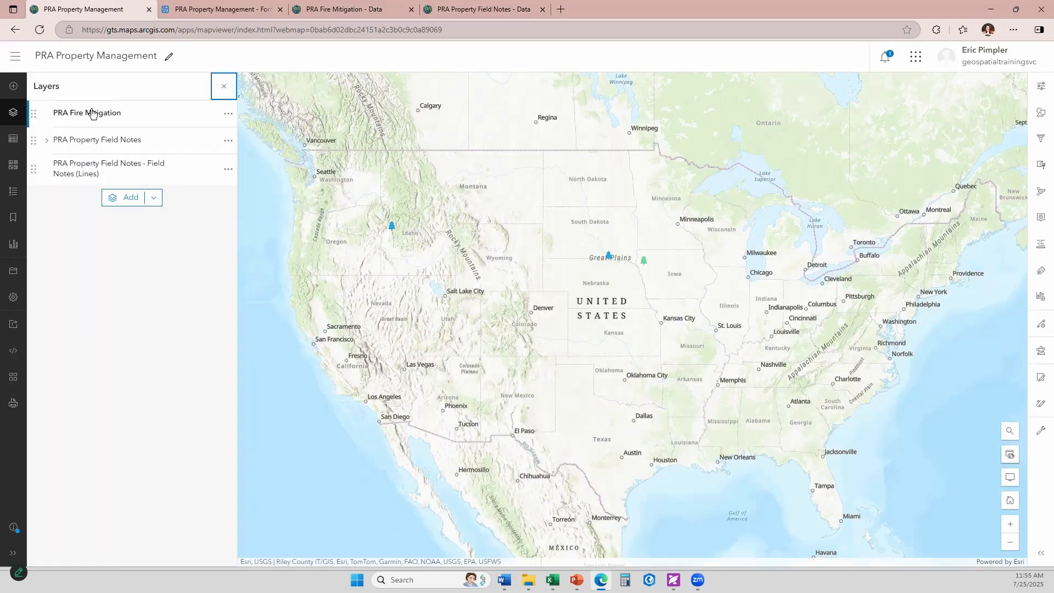
{"action": "left_click", "coordinate": [1041, 324]}
{"action": "left_click", "coordinate": [991, 324]}
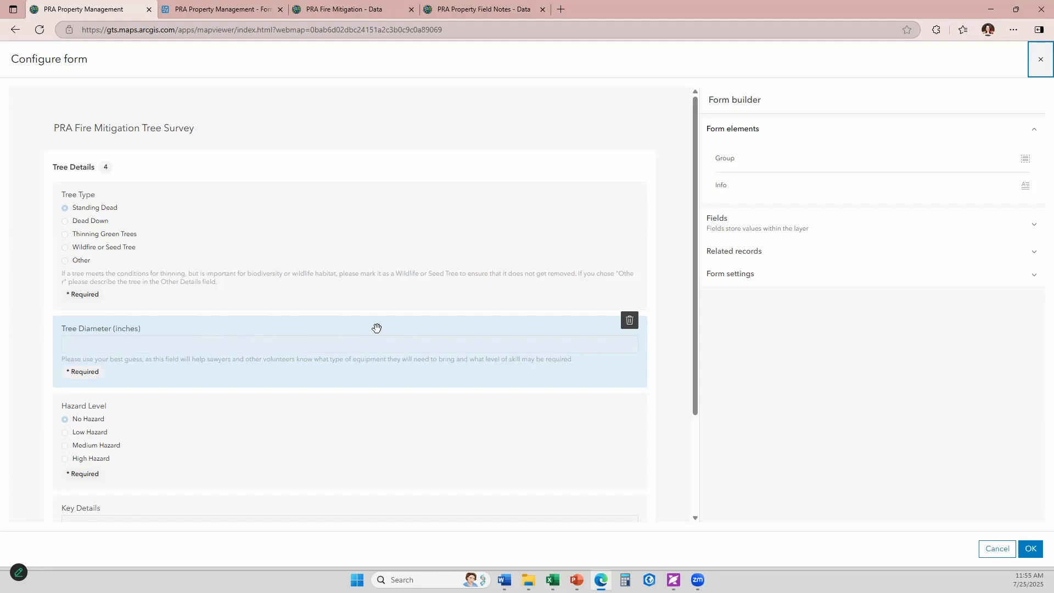
{"action": "left_click", "coordinate": [1038, 61]}
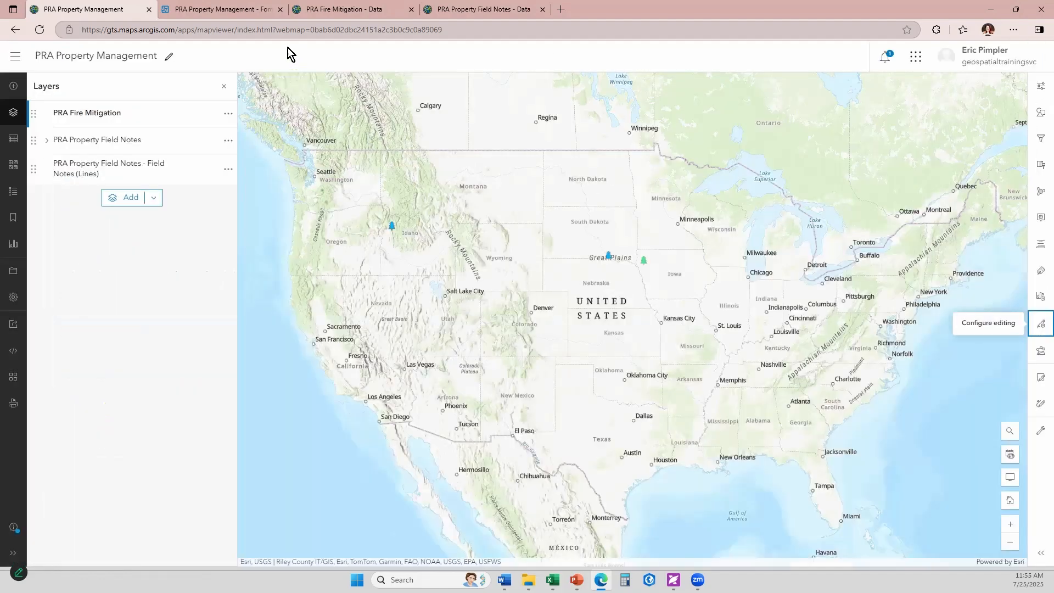
Switch back to Field Maps Designer and create a form for the PRA Property Field Notes - Field Notes (Lines) layer by converting its pop-up
{"action": "left_click", "coordinate": [247, 8]}
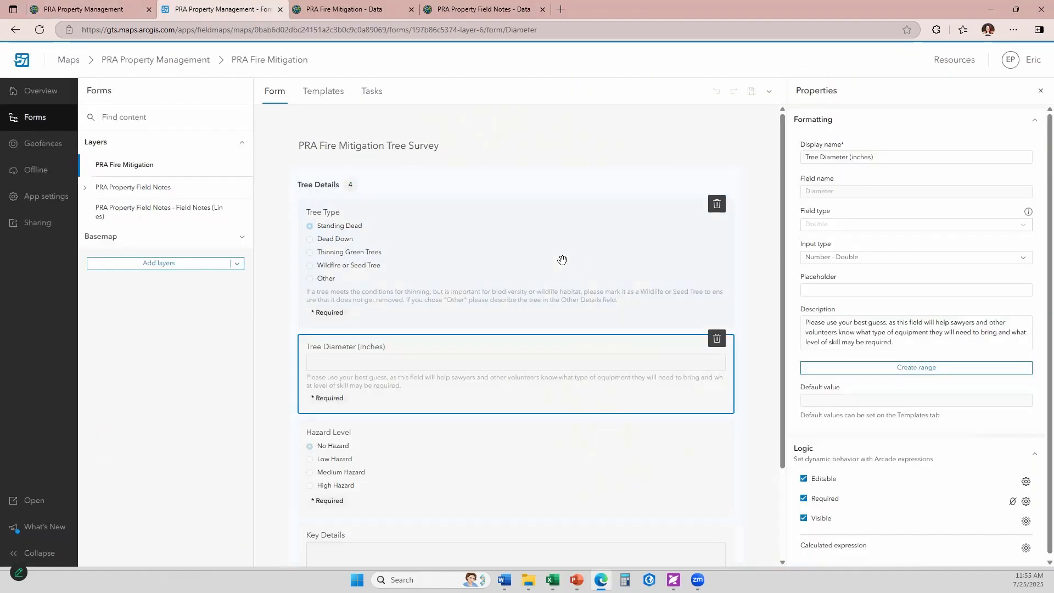
{"action": "left_click", "coordinate": [161, 214]}
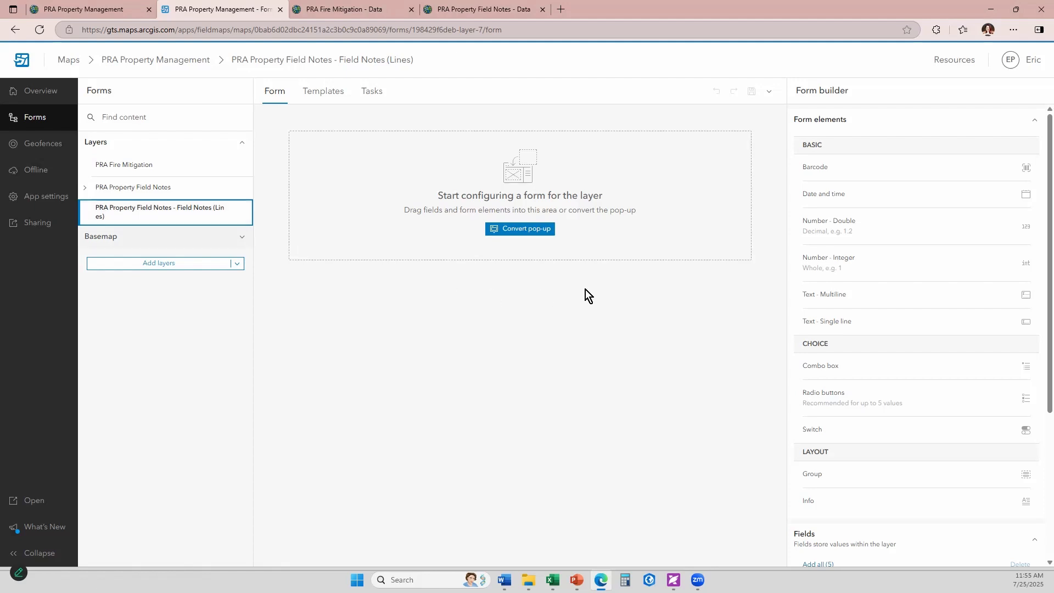
{"action": "left_click", "coordinate": [521, 229]}
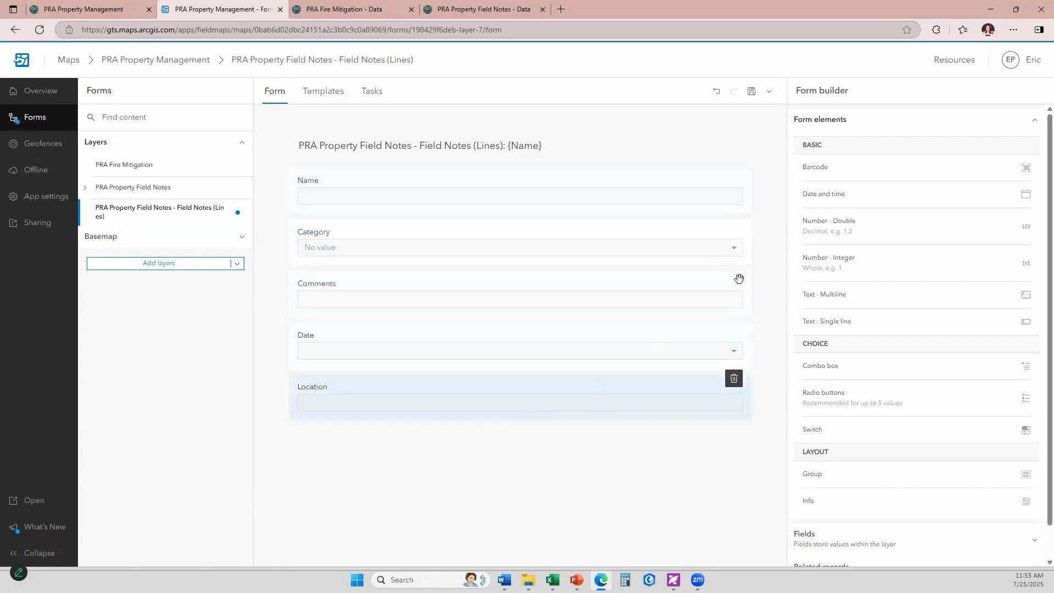
Make the Name field required in the Field Notes (Lines) form
{"action": "left_click", "coordinate": [637, 187]}
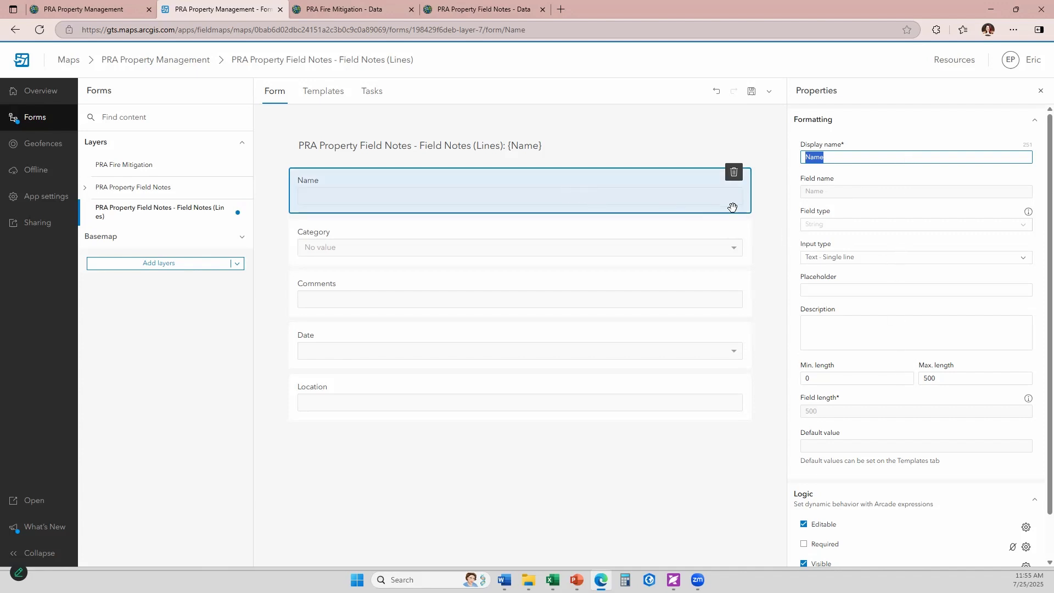
{"action": "left_click", "coordinate": [804, 544]}
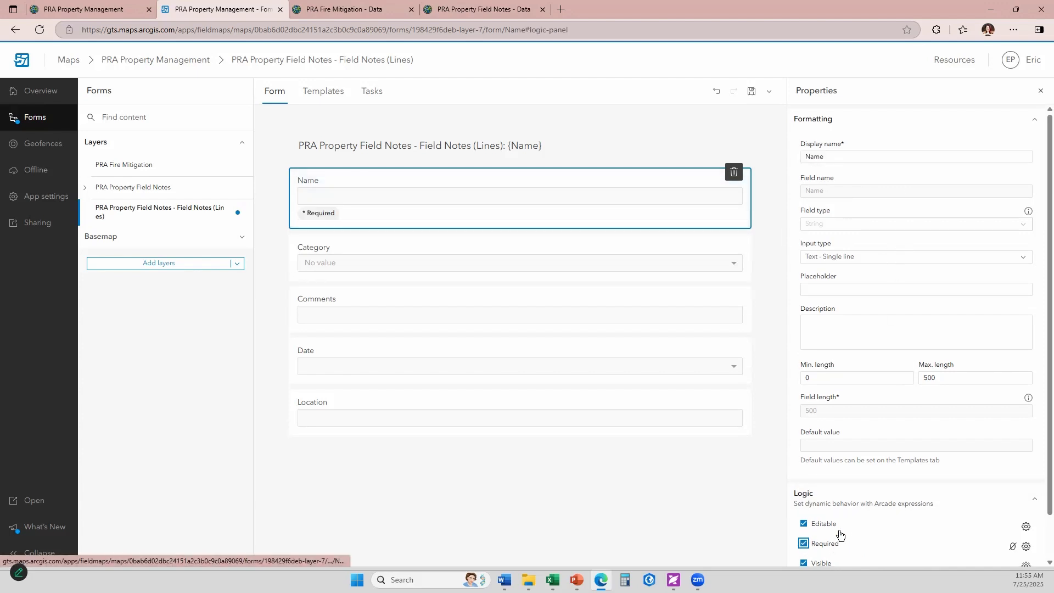
{"action": "scroll", "coordinate": [840, 534], "scroll_direction": "down", "scroll_amount": 1}
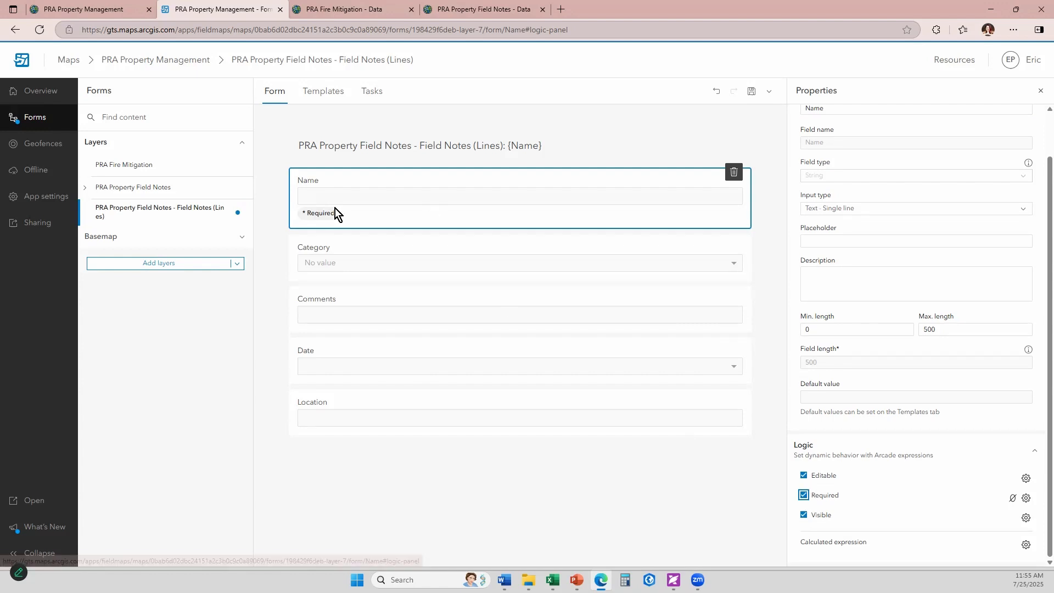
Change the Category field's input type to Radio buttons
{"action": "left_click", "coordinate": [441, 266]}
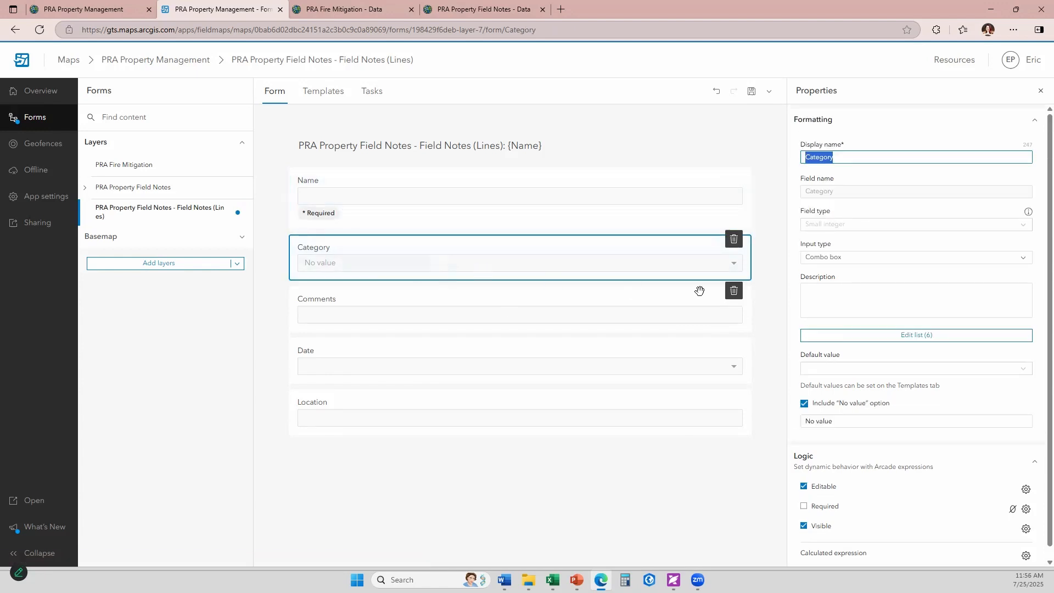
{"action": "left_click", "coordinate": [872, 259]}
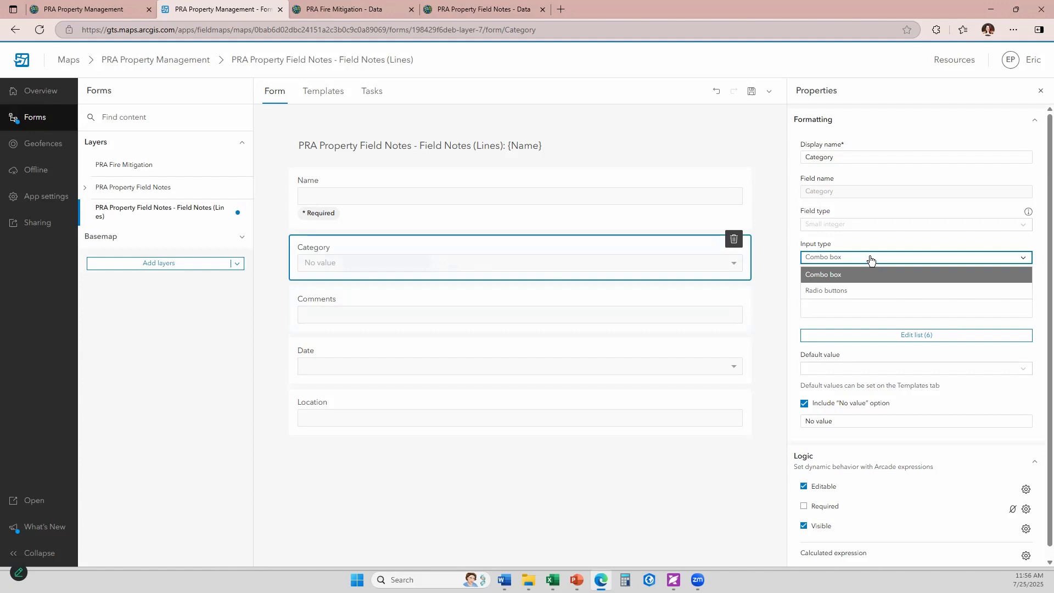
{"action": "left_click", "coordinate": [843, 292]}
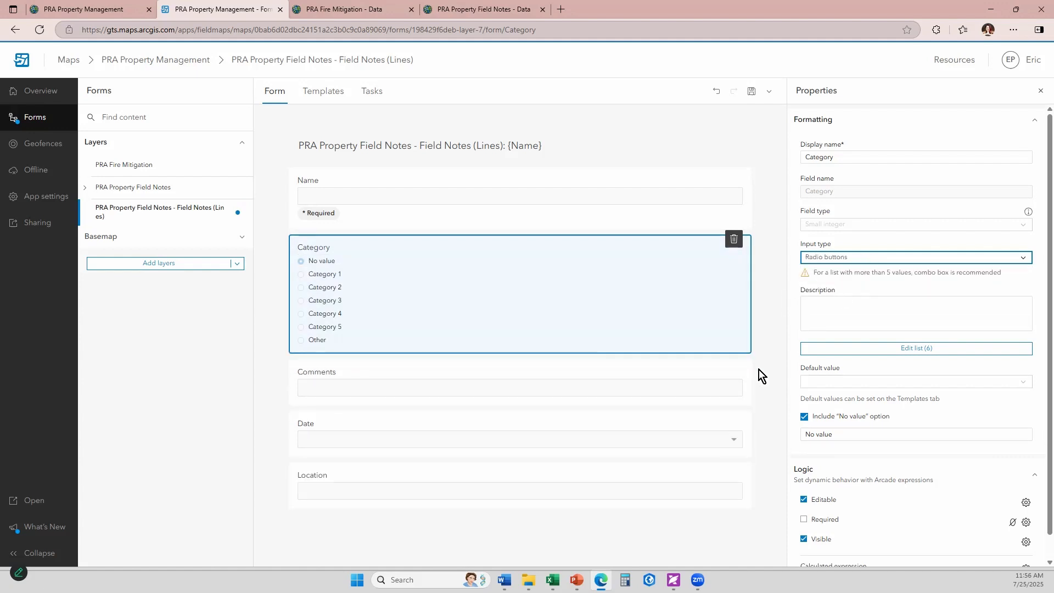
Exclude the "No value" option from the Category field and set the Comments field's input type to Text - Multiline
{"action": "left_click", "coordinate": [805, 420]}
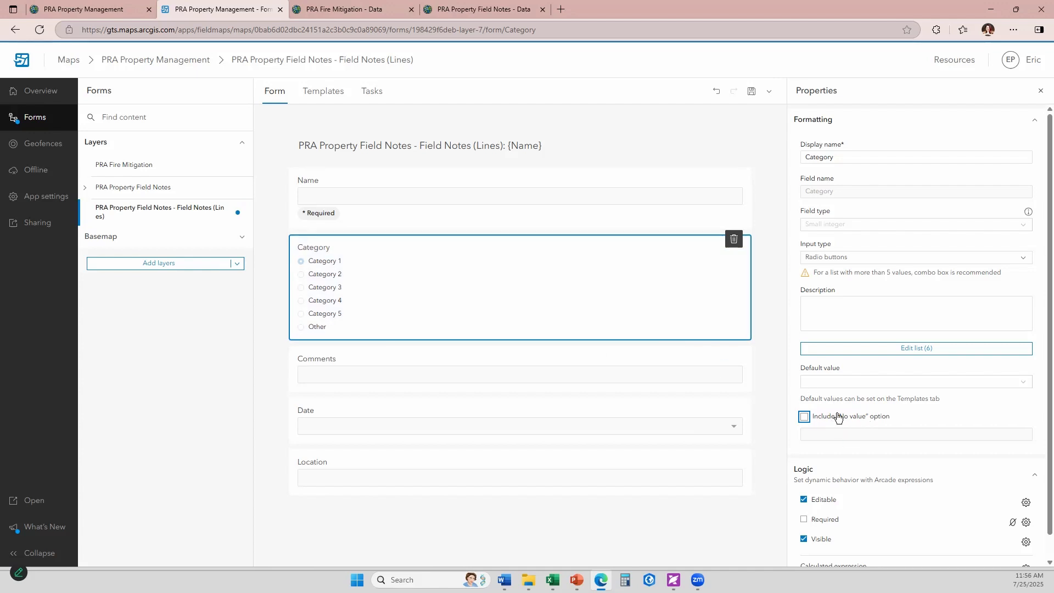
{"action": "scroll", "coordinate": [834, 417], "scroll_direction": "down", "scroll_amount": 1}
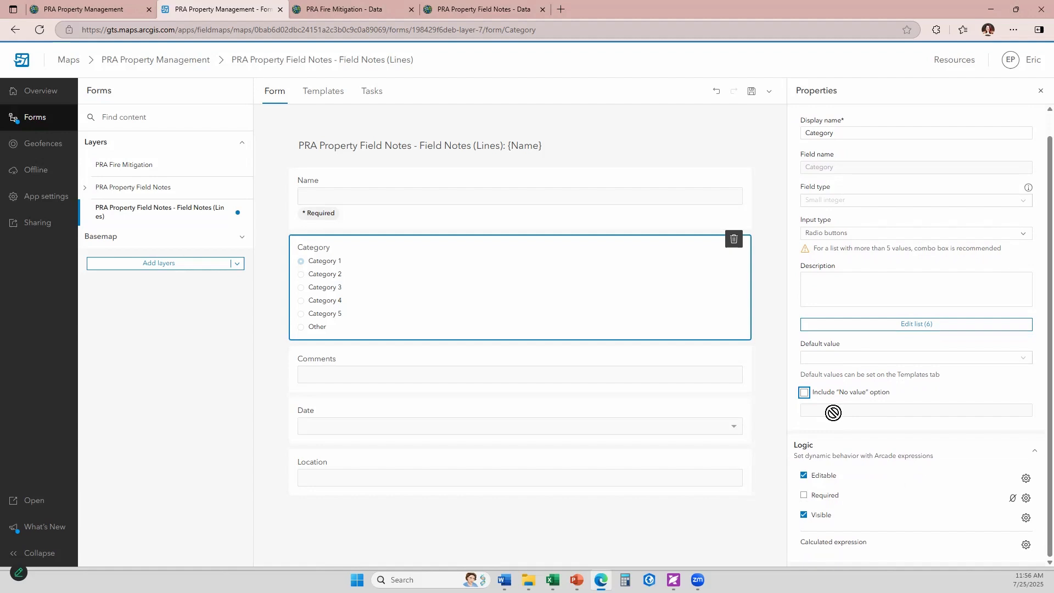
{"action": "left_click", "coordinate": [468, 372]}
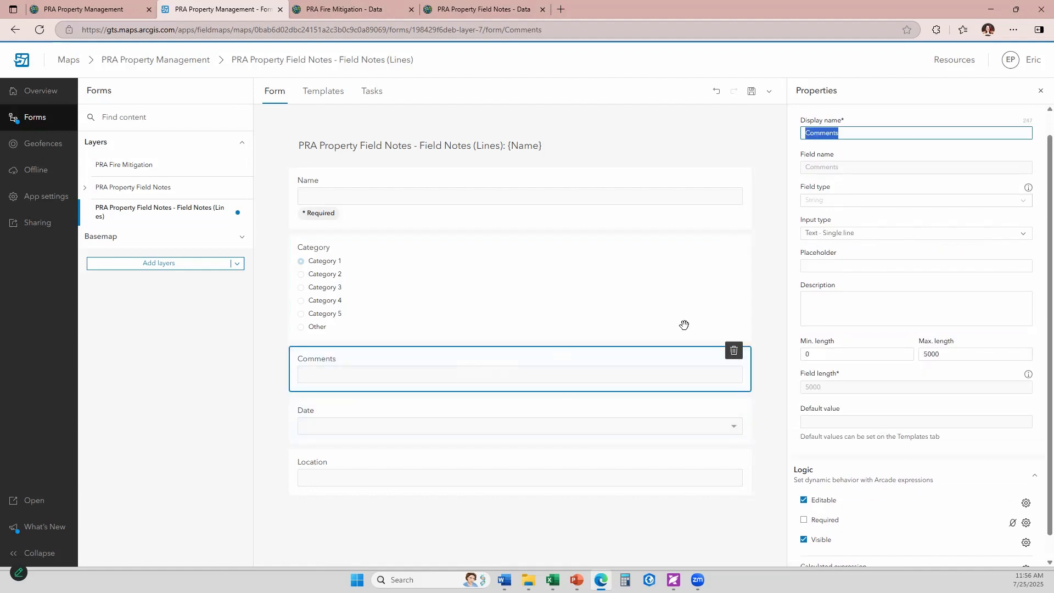
{"action": "left_click", "coordinate": [863, 235]}
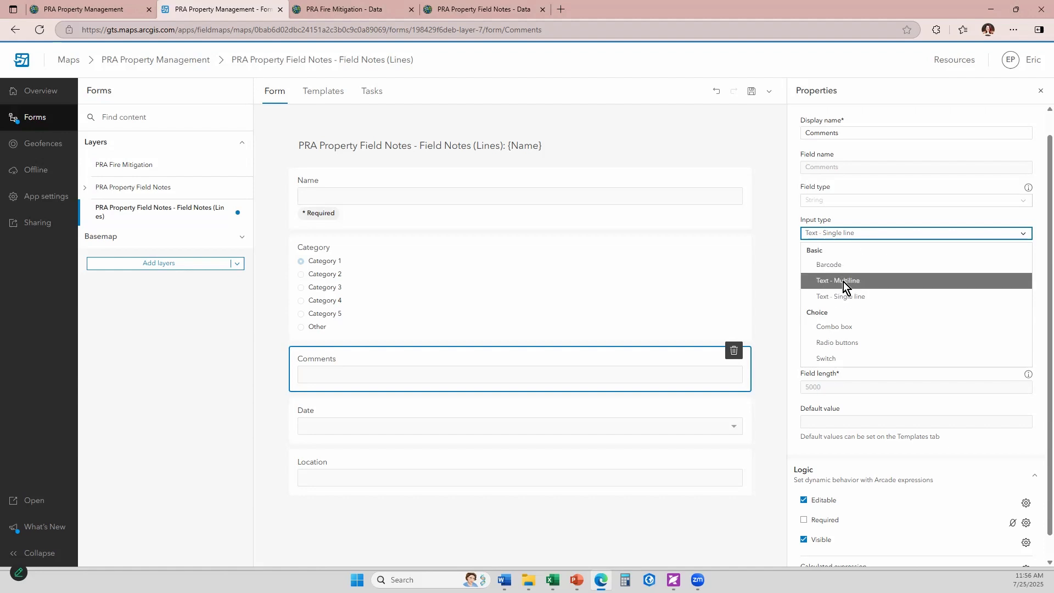
{"action": "left_click", "coordinate": [860, 283]}
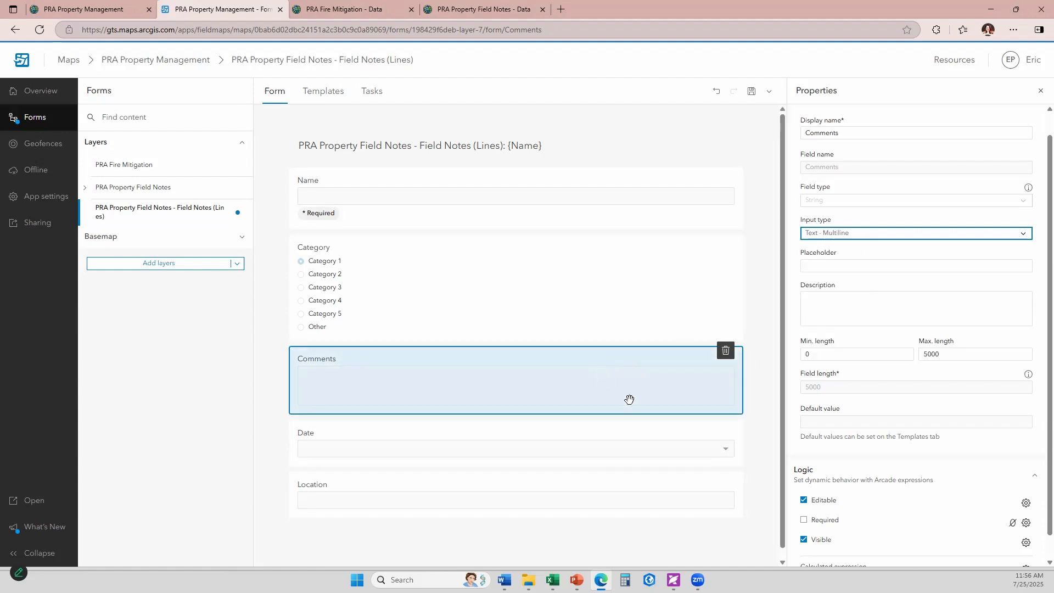
Give the Date field a new calculated expression, today(), in the Field Notes (Lines) form
{"action": "left_click", "coordinate": [500, 430]}
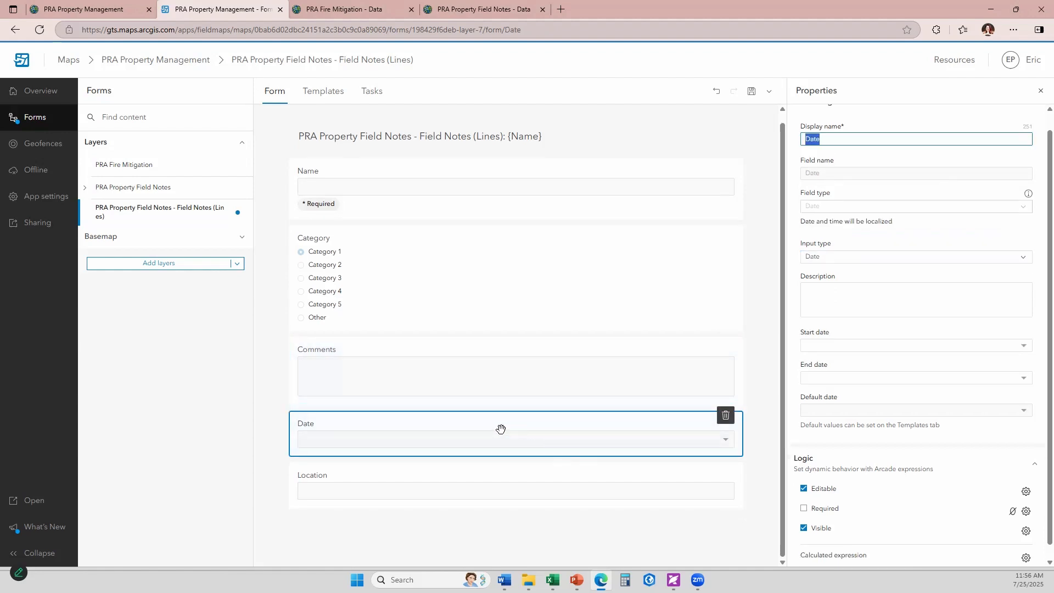
{"action": "scroll", "coordinate": [894, 511], "scroll_direction": "down", "scroll_amount": 1}
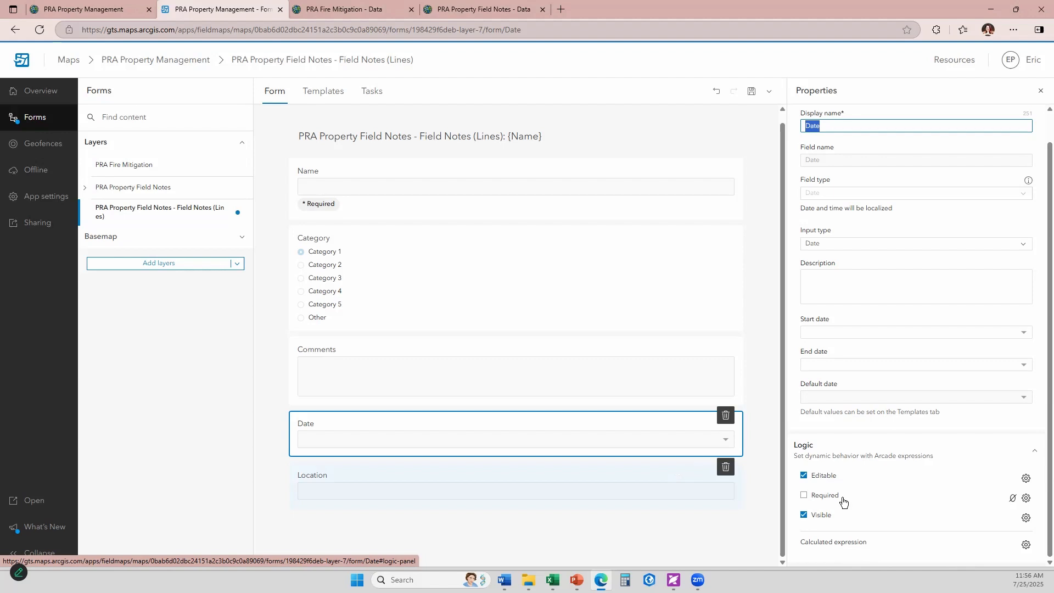
{"action": "left_click", "coordinate": [1026, 544]}
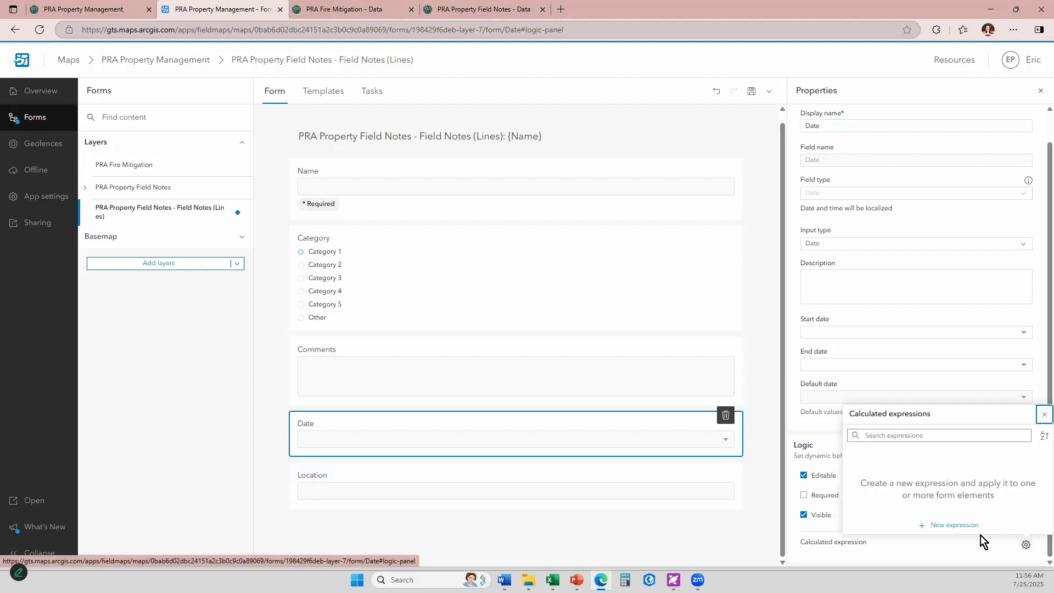
{"action": "left_click", "coordinate": [961, 526]}
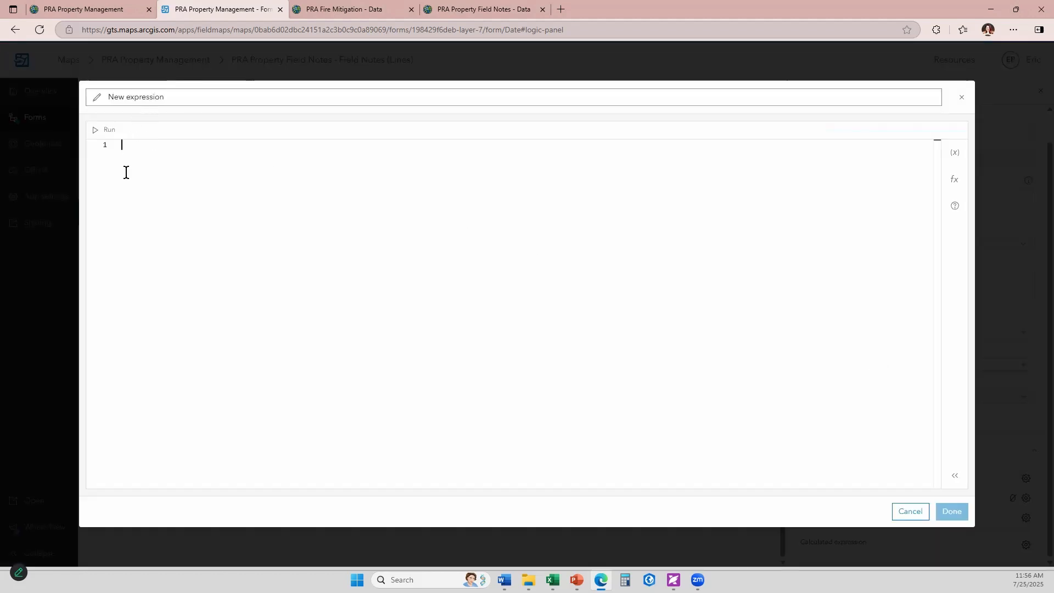
{"action": "type", "text": "="}
{"action": "key", "text": "BackSpace"}
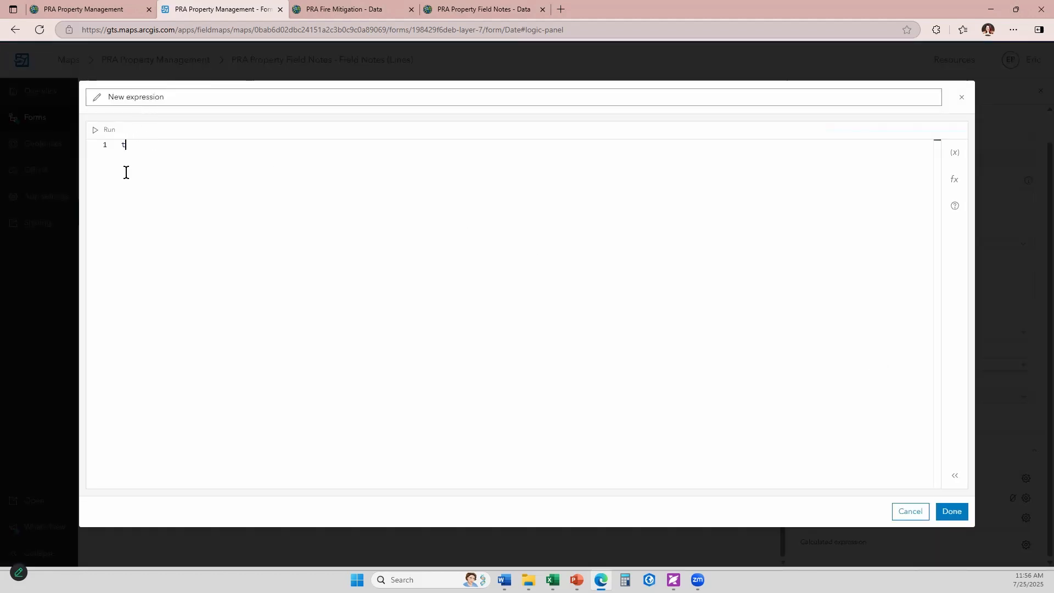
{"action": "type", "text": "today()"}
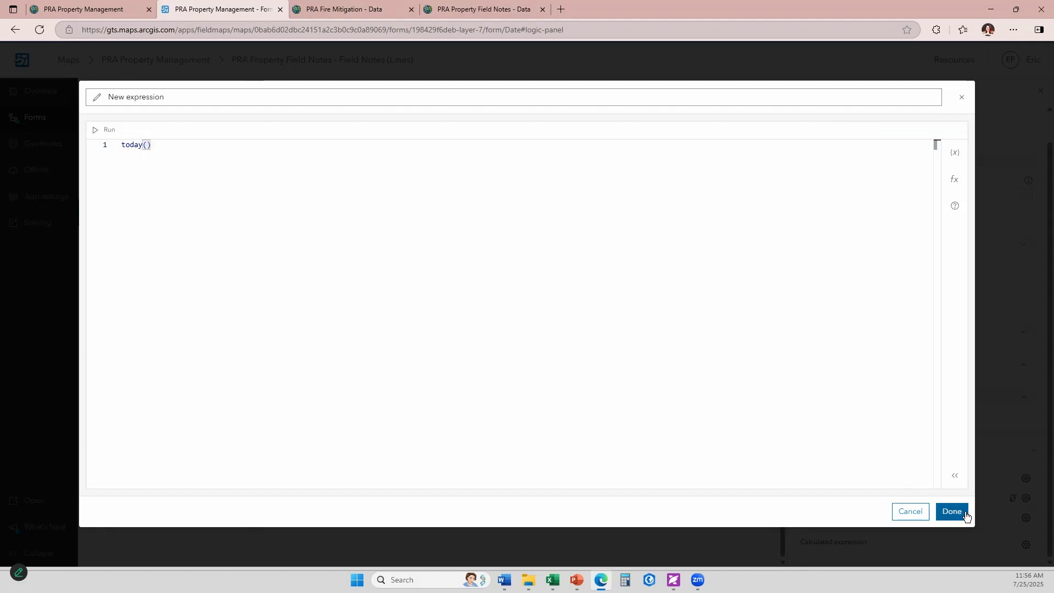
{"action": "left_click", "coordinate": [953, 512]}
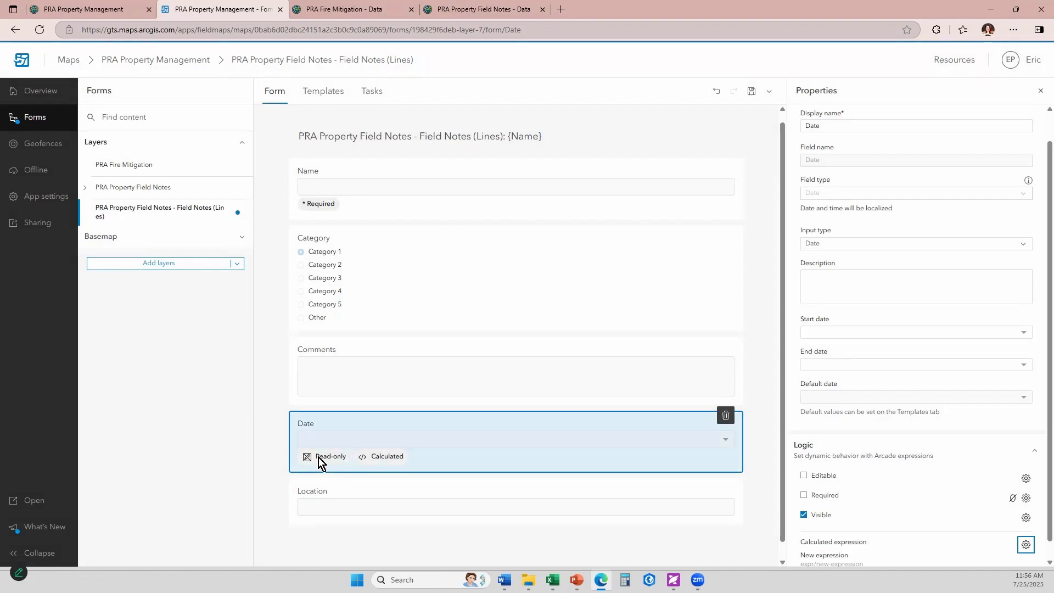